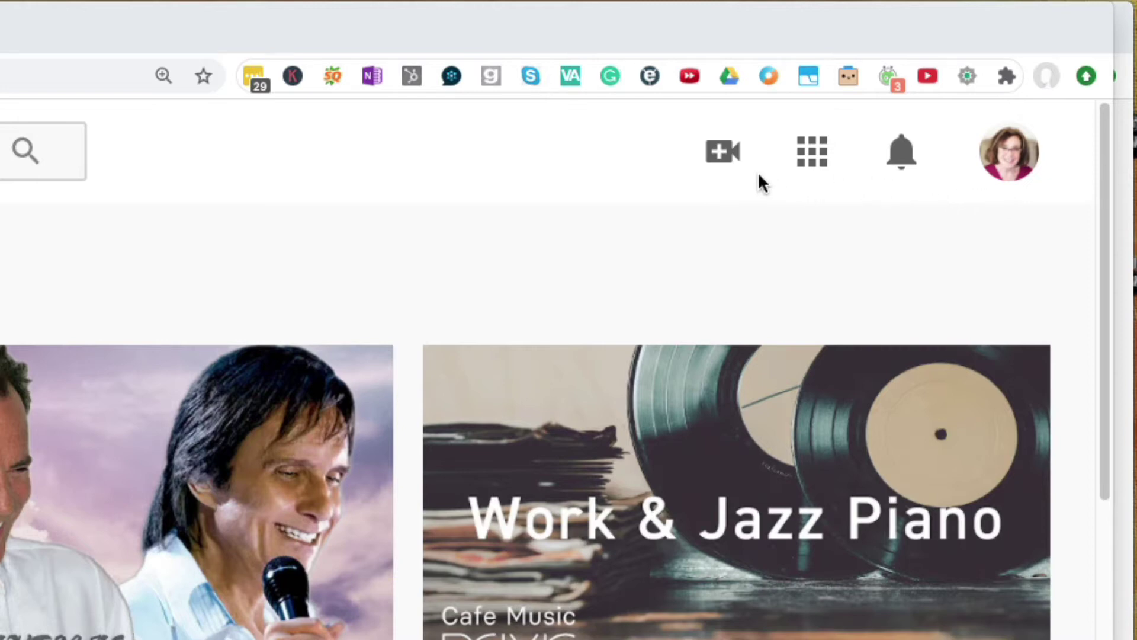
- Upload ScreenFlow.mp4 from the Desktop folder as a new video
{"action": "left_click", "coordinate": [723, 154]}
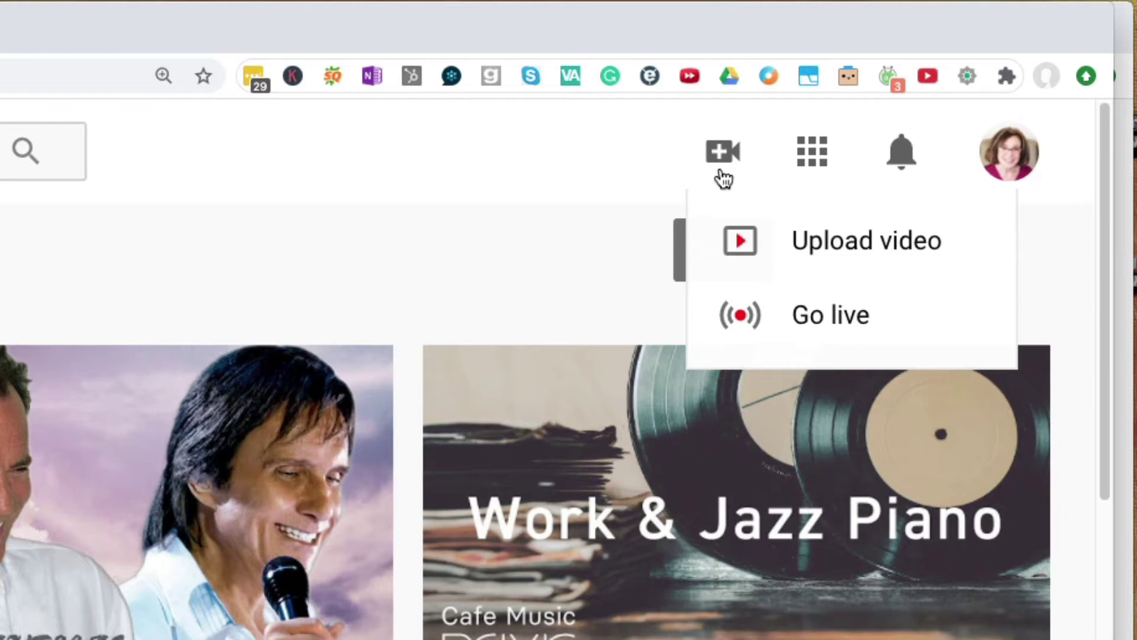
{"action": "left_click", "coordinate": [810, 246]}
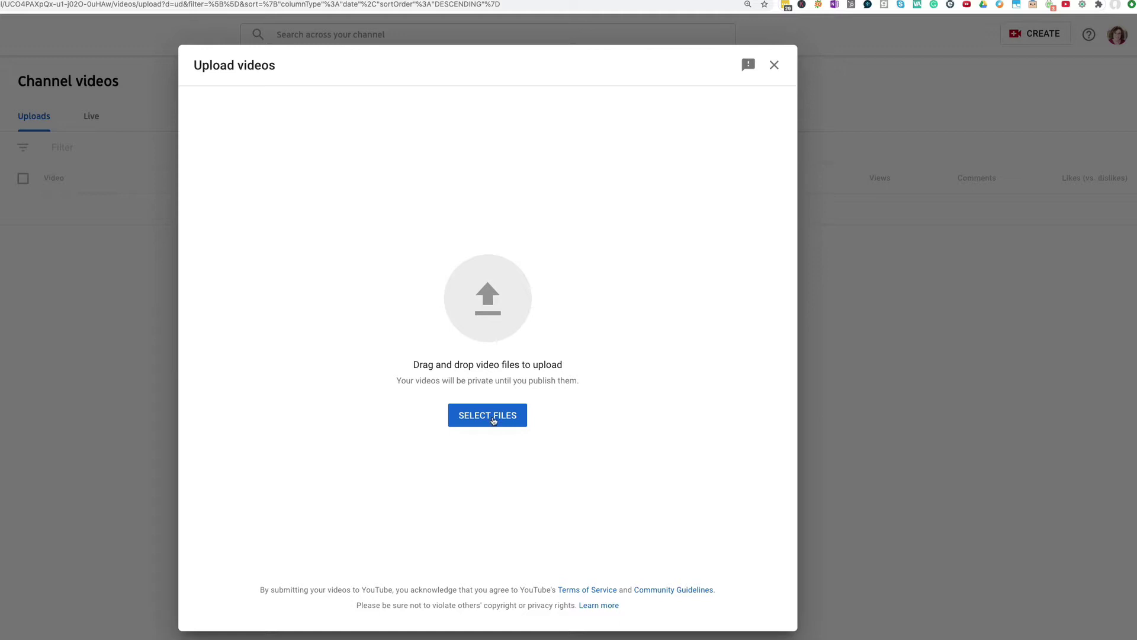
{"action": "left_click", "coordinate": [493, 420]}
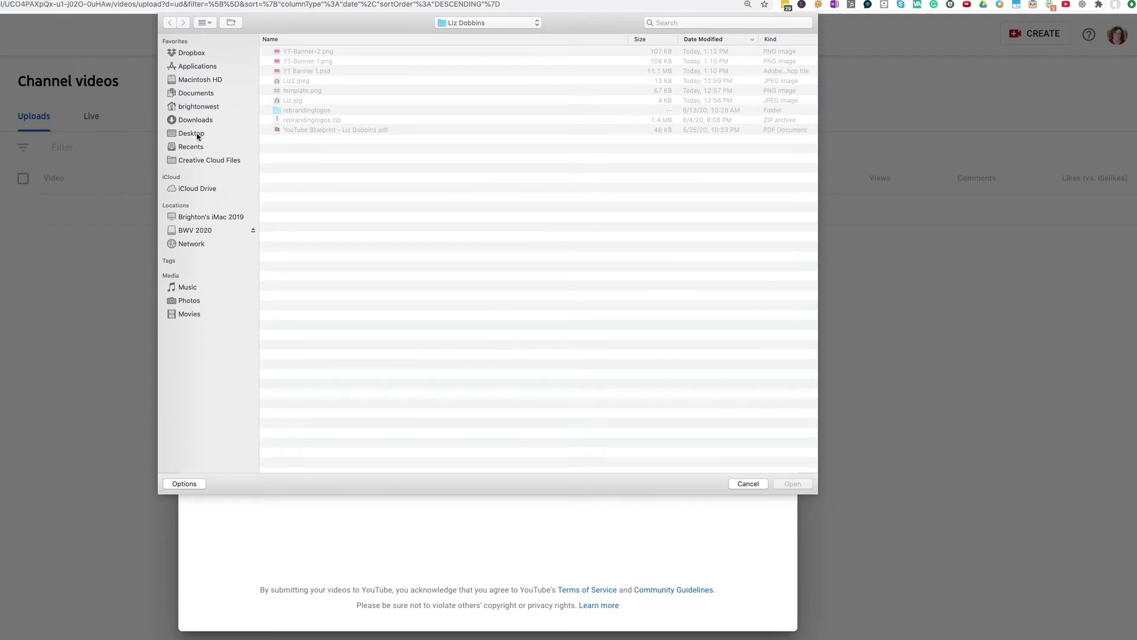
{"action": "left_click", "coordinate": [198, 136]}
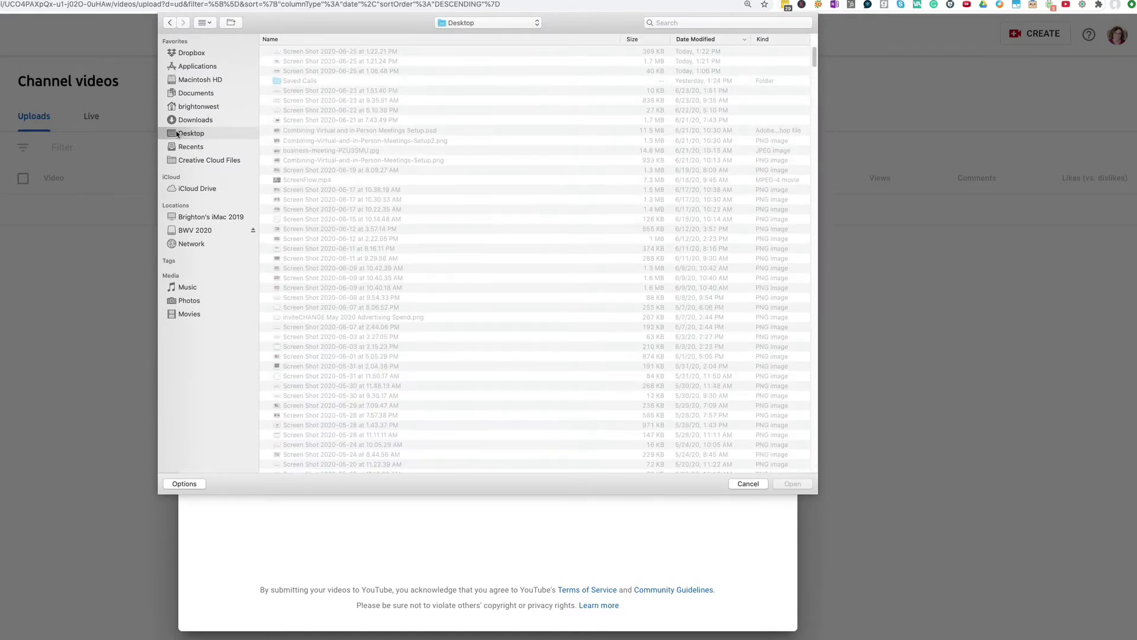
{"action": "left_click", "coordinate": [314, 181]}
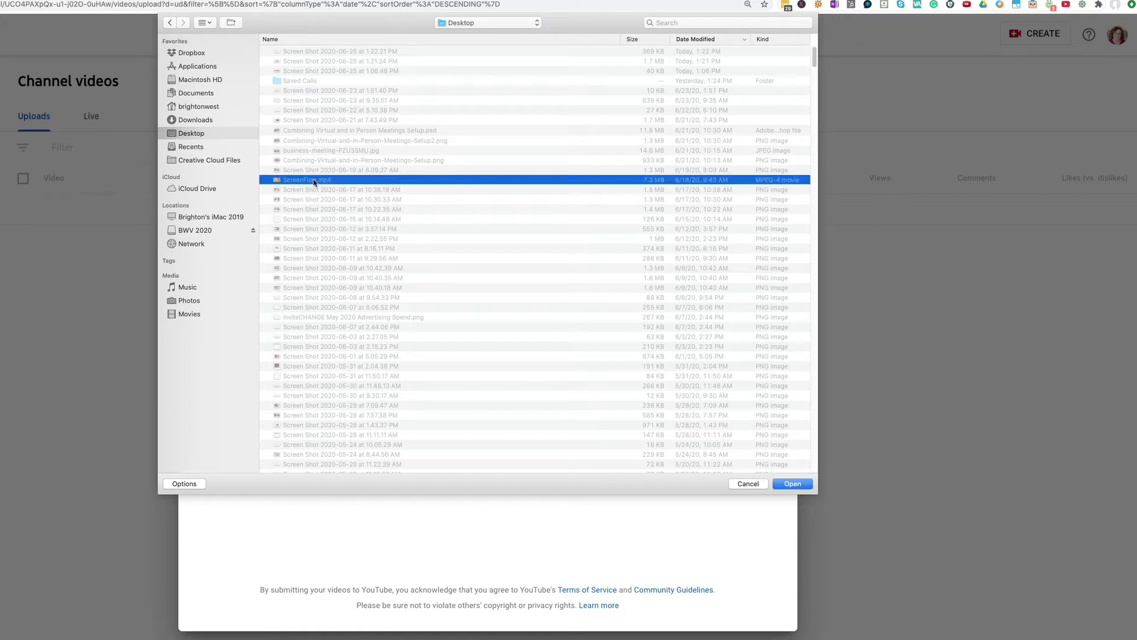
{"action": "left_click", "coordinate": [794, 483]}
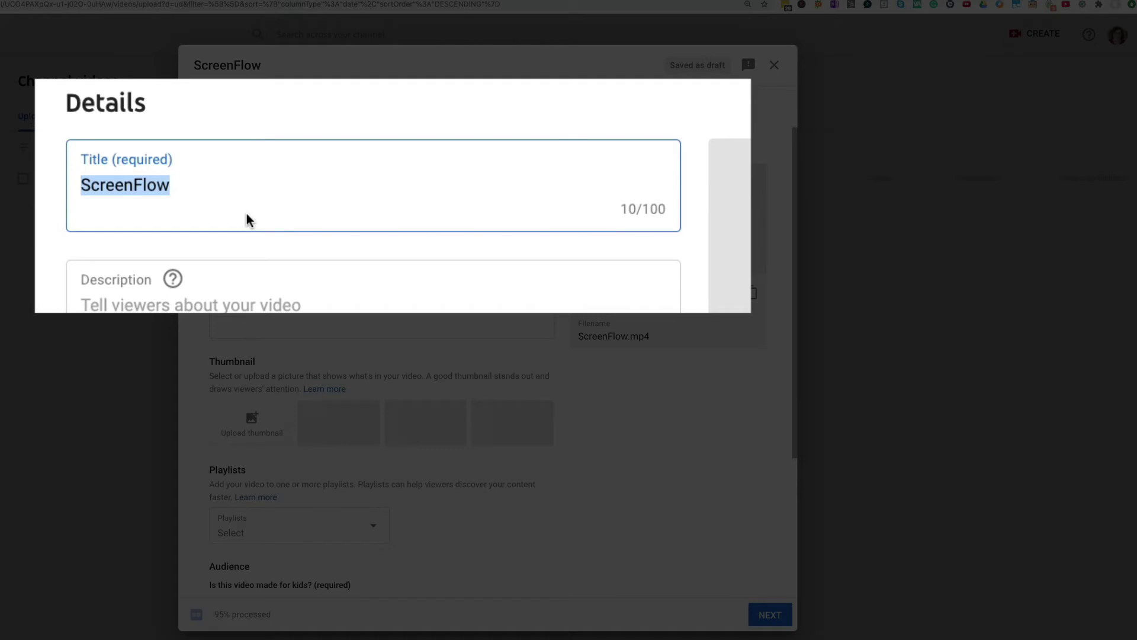
- Replace the 'Sample Video' title with the speaker's first name plus 'talking about coaching'
{"action": "type", "text": "Sample Video"}
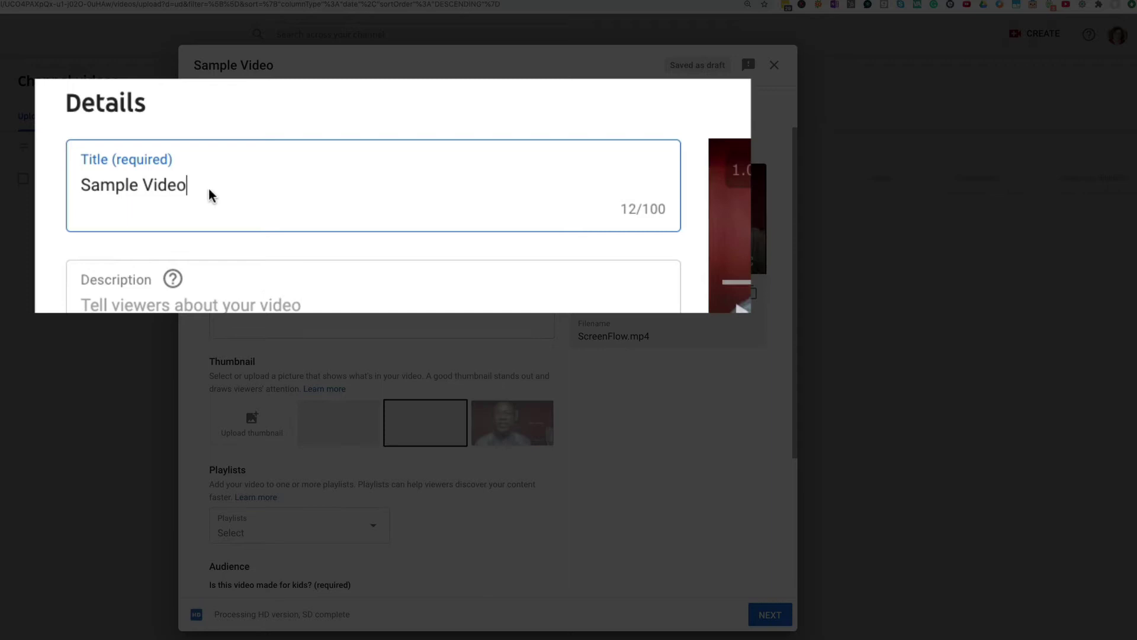
{"action": "left_click_drag", "start_coordinate": [216, 186], "coordinate": [69, 177]}
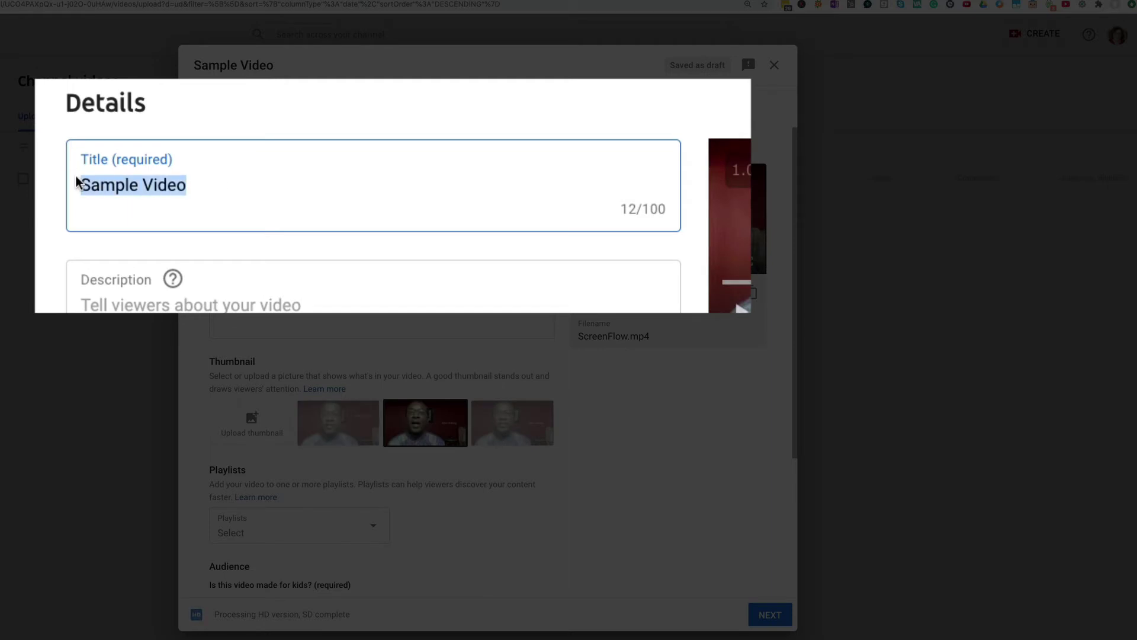
{"action": "type", "text": "Geor"}
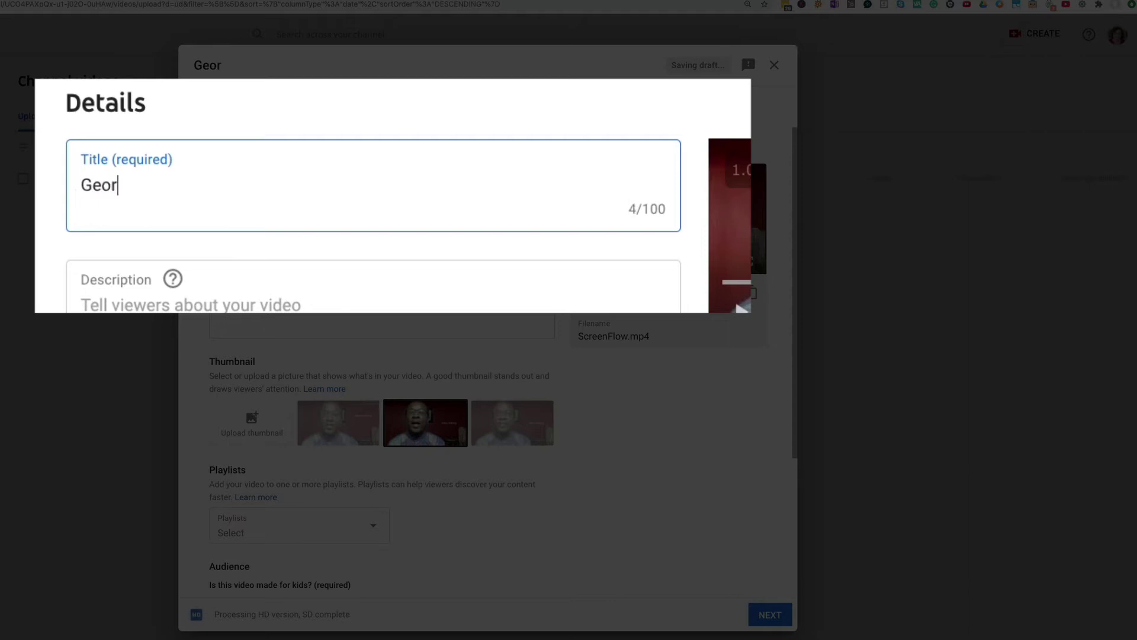
{"action": "type", "text": "ge talking about "}
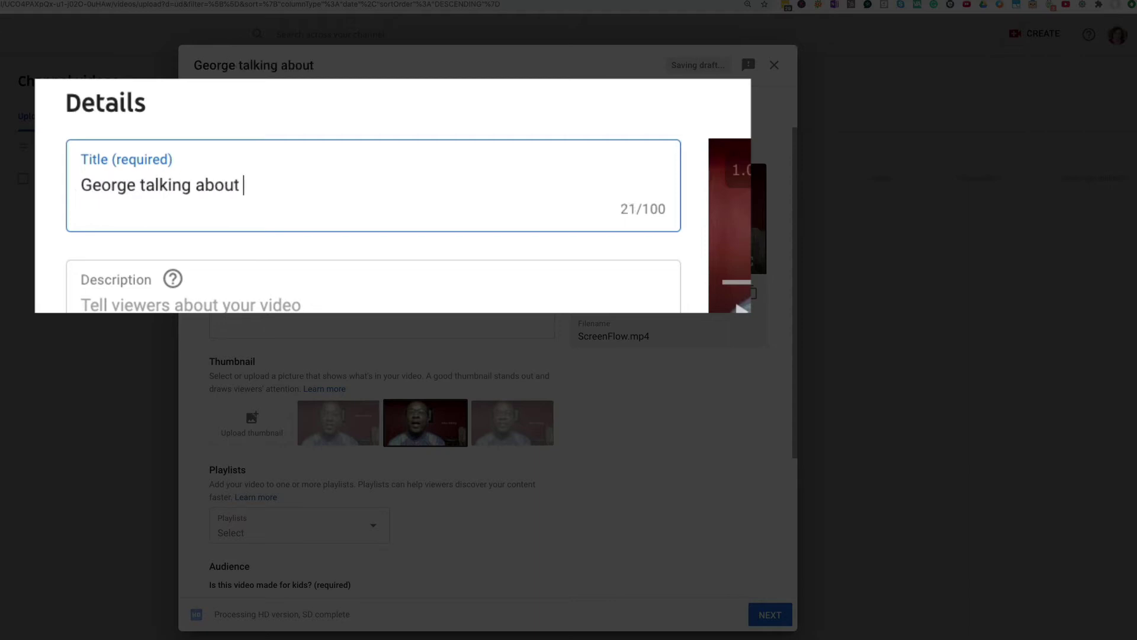
{"action": "type", "text": "coaching"}
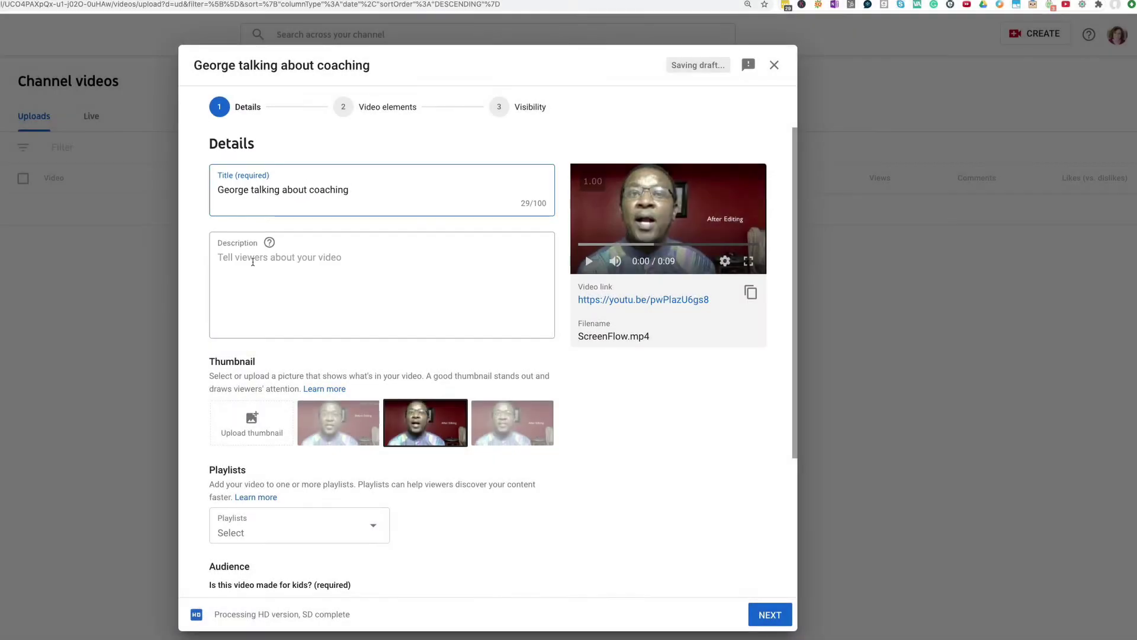
{"action": "left_click", "coordinate": [253, 262]}
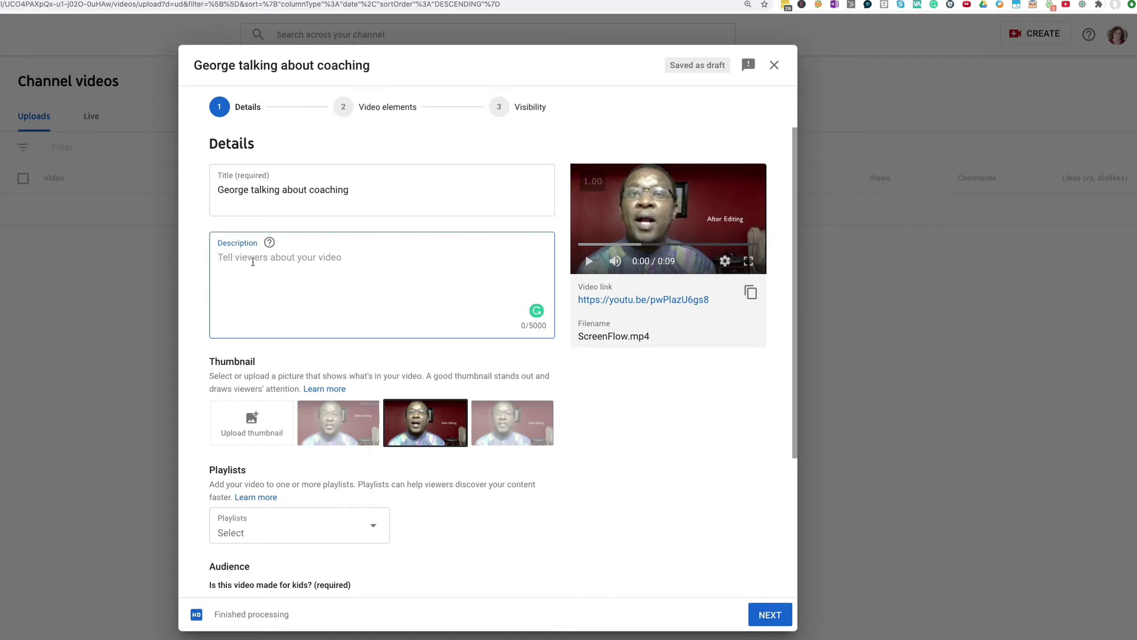
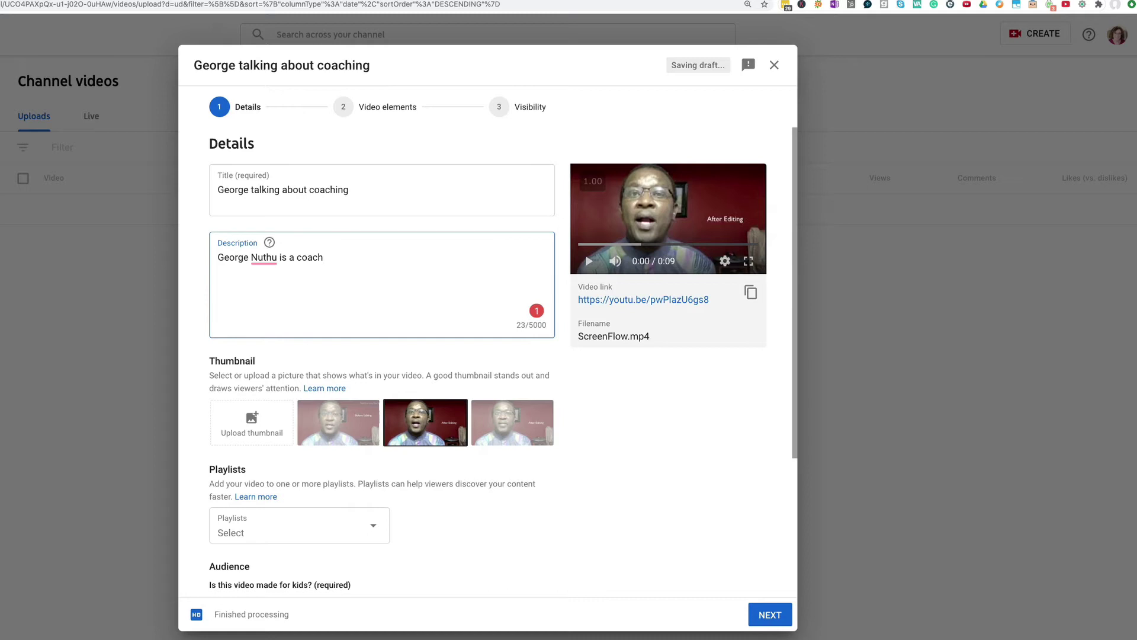
- Enter a description introducing the speaker by full name as a coach discussing his profession
{"action": "type", "text": " and in this video he talks about his profess"}
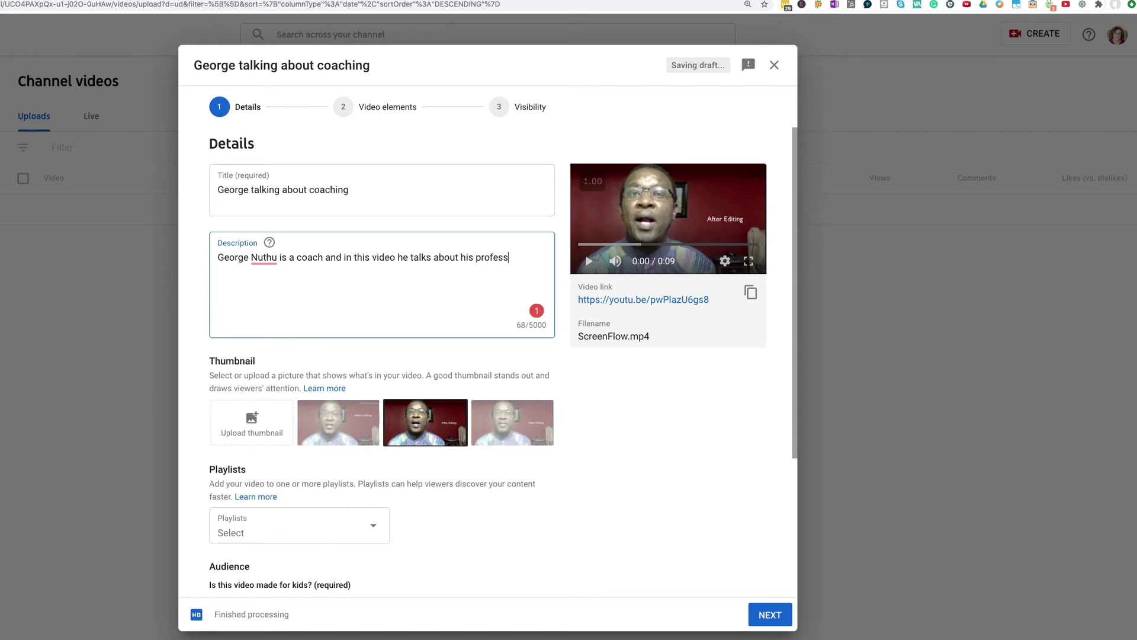
{"action": "type", "text": "ion."}
{"action": "left_click", "coordinate": [363, 430]}
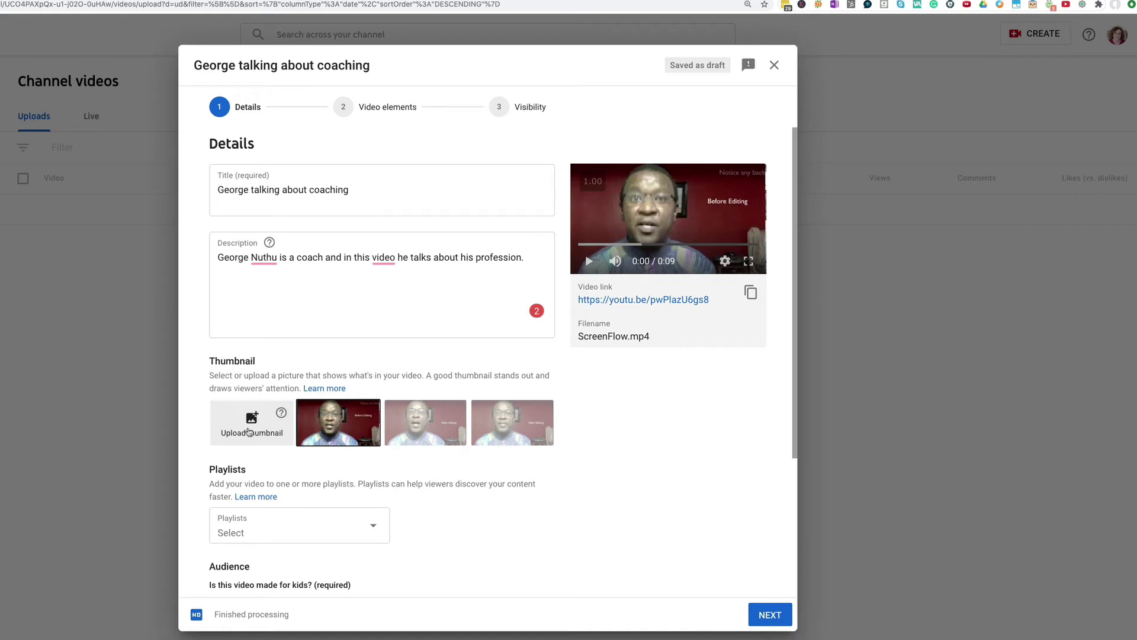
{"action": "scroll", "coordinate": [473, 526], "scroll_direction": "down", "scroll_amount": 1}
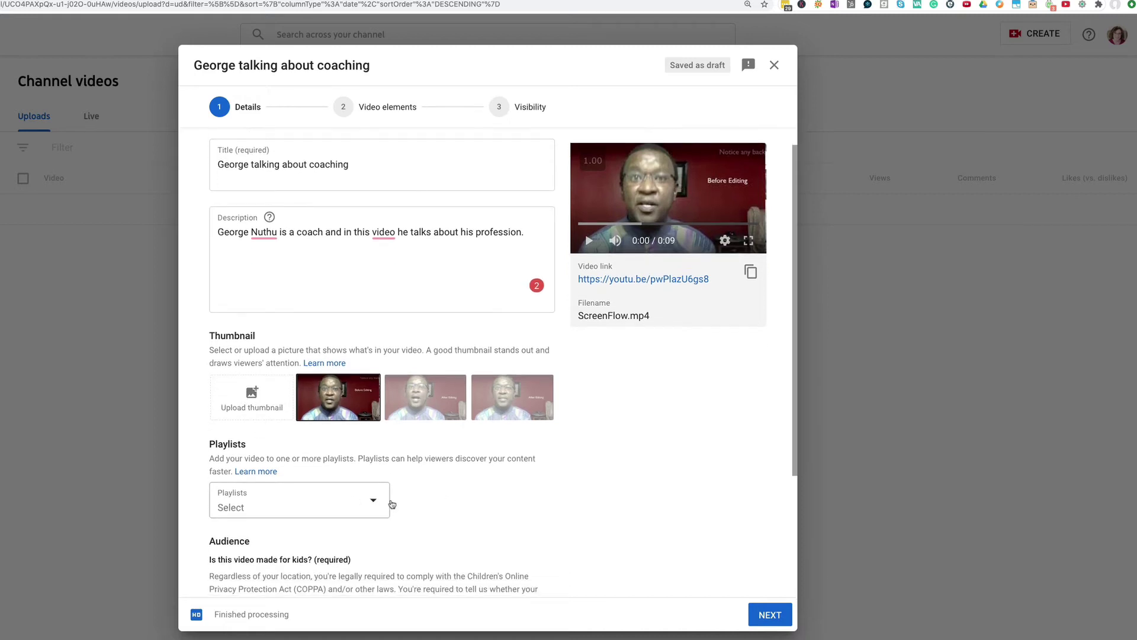
{"action": "scroll", "coordinate": [563, 508], "scroll_direction": "down", "scroll_amount": 3}
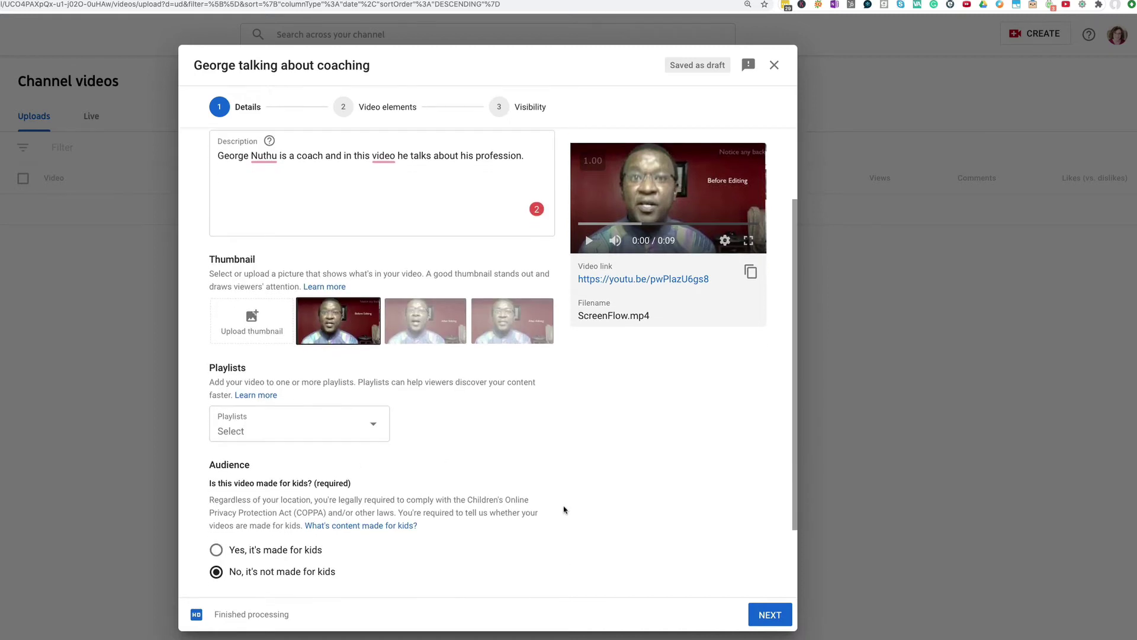
{"action": "scroll", "coordinate": [561, 509], "scroll_direction": "down", "scroll_amount": 2}
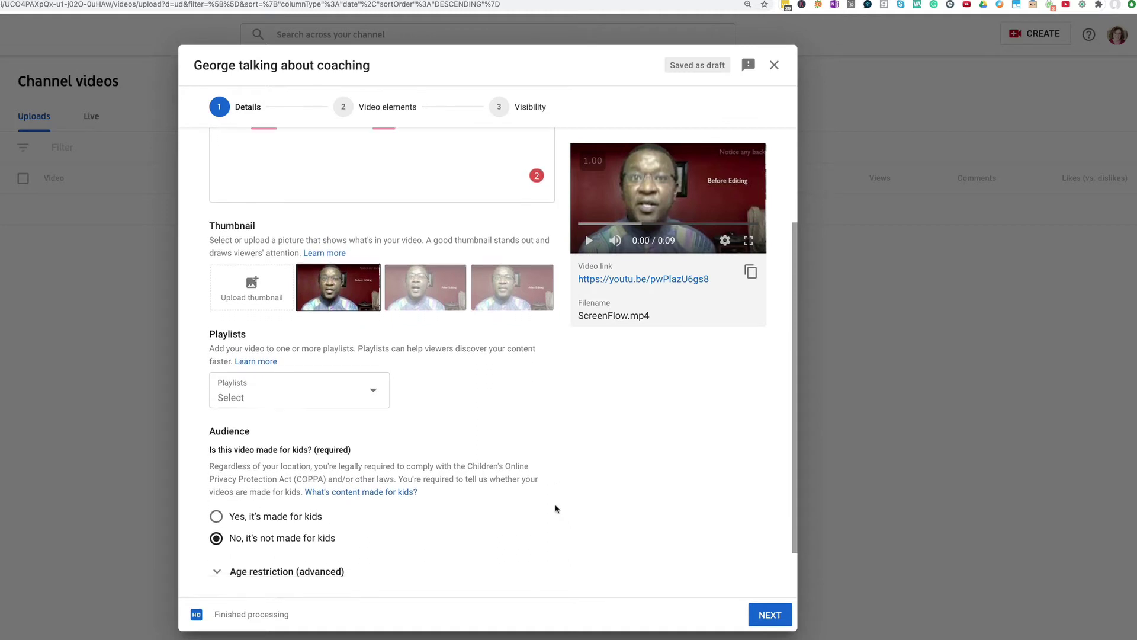
{"action": "scroll", "coordinate": [555, 509], "scroll_direction": "down", "scroll_amount": 2}
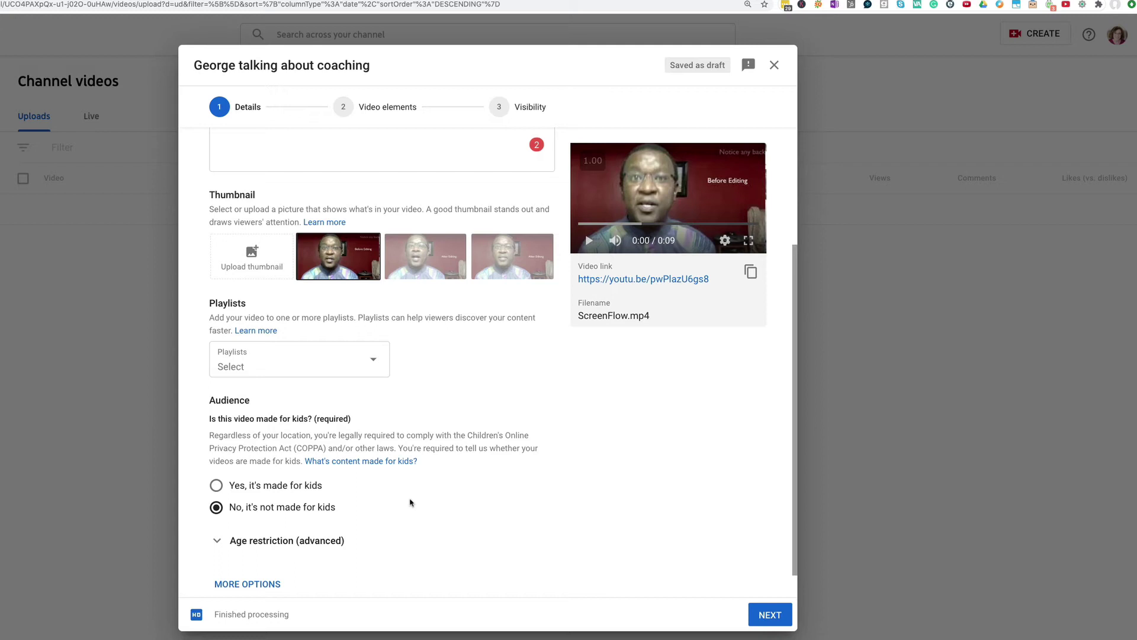
{"action": "scroll", "coordinate": [411, 501], "scroll_direction": "down", "scroll_amount": 1}
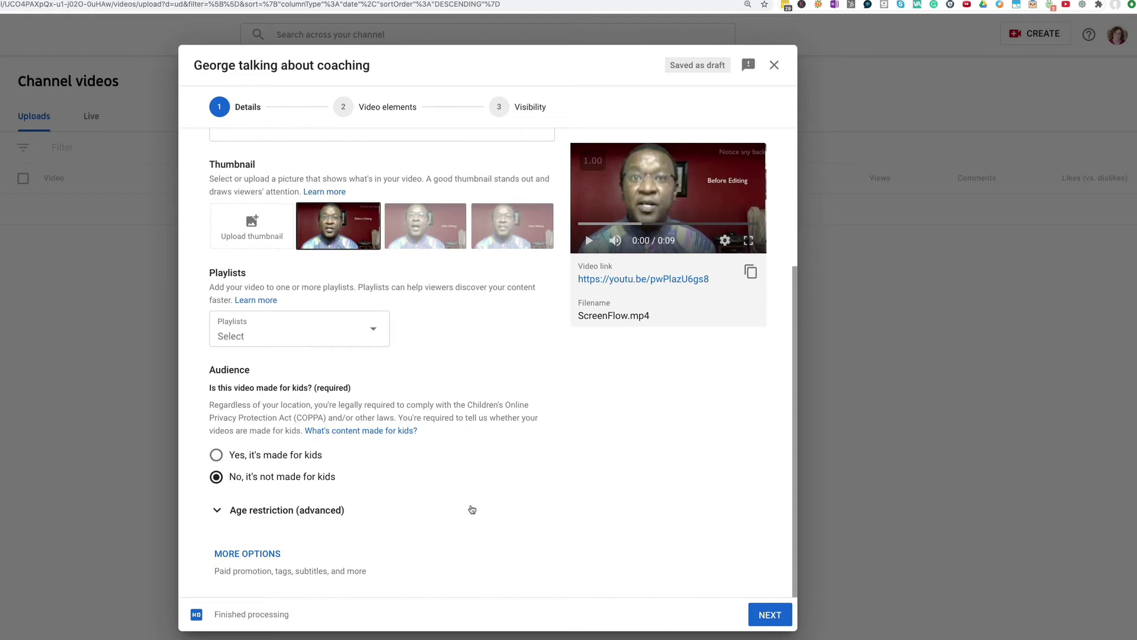
{"action": "scroll", "coordinate": [472, 509], "scroll_direction": "up", "scroll_amount": 1}
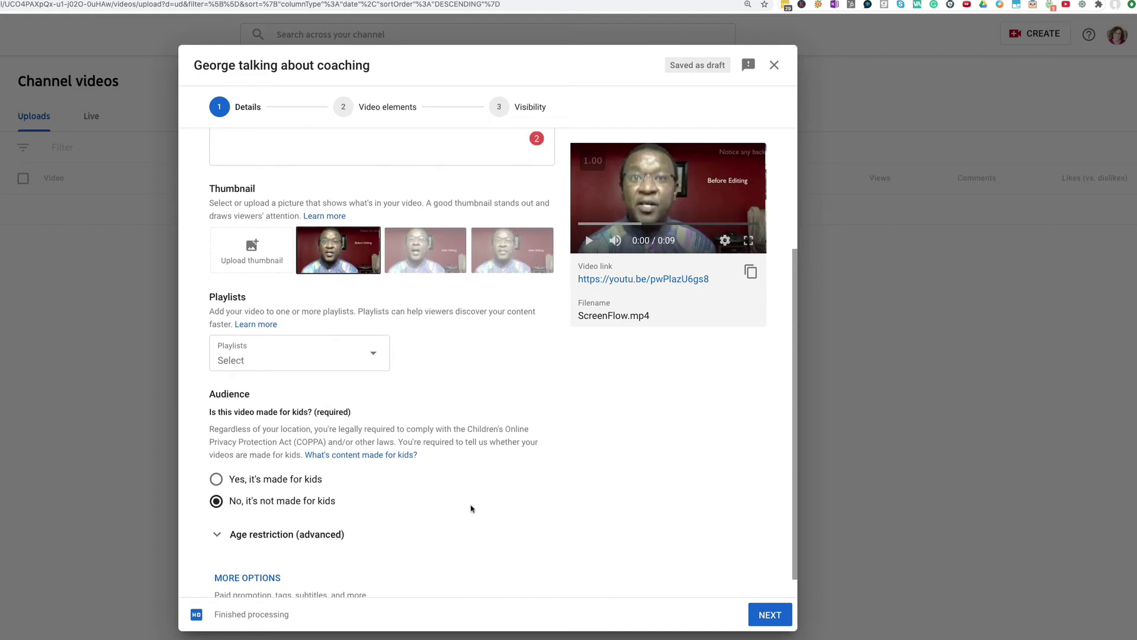
{"action": "scroll", "coordinate": [472, 510], "scroll_direction": "up", "scroll_amount": 1}
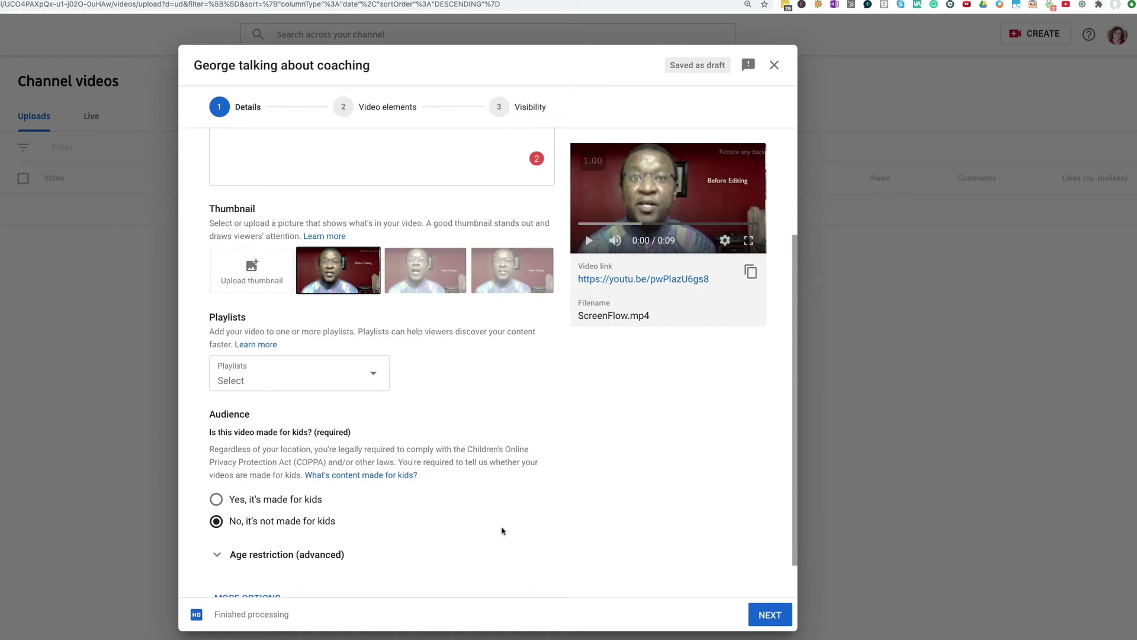
- Advance to the Visibility step and set the video to Public rather than Unlisted
{"action": "left_click", "coordinate": [767, 616]}
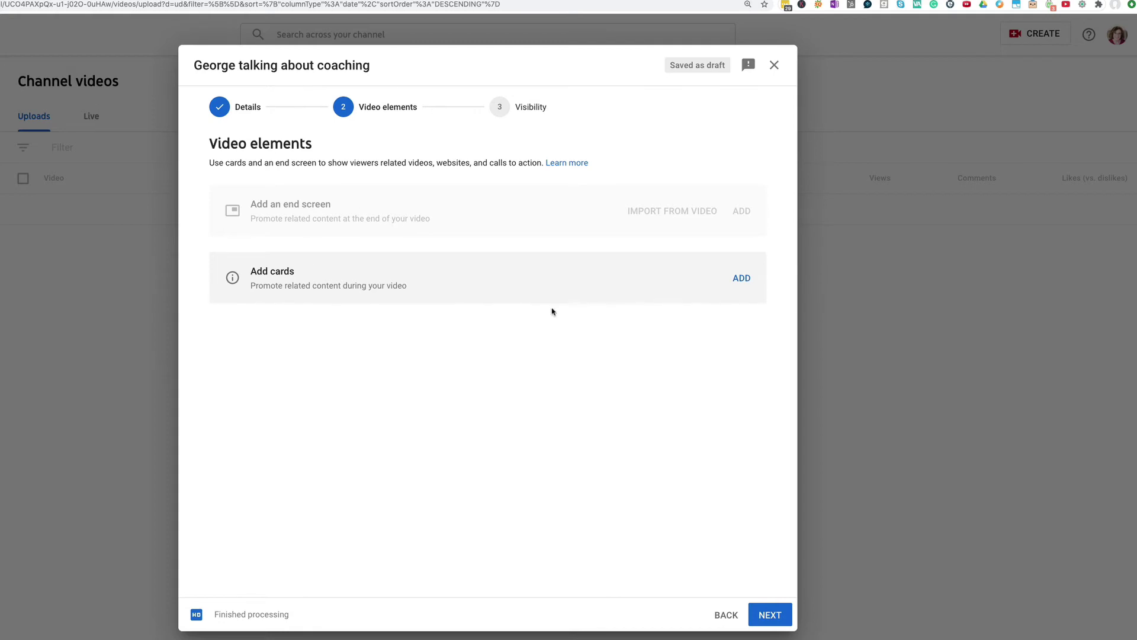
{"action": "left_click", "coordinate": [768, 614]}
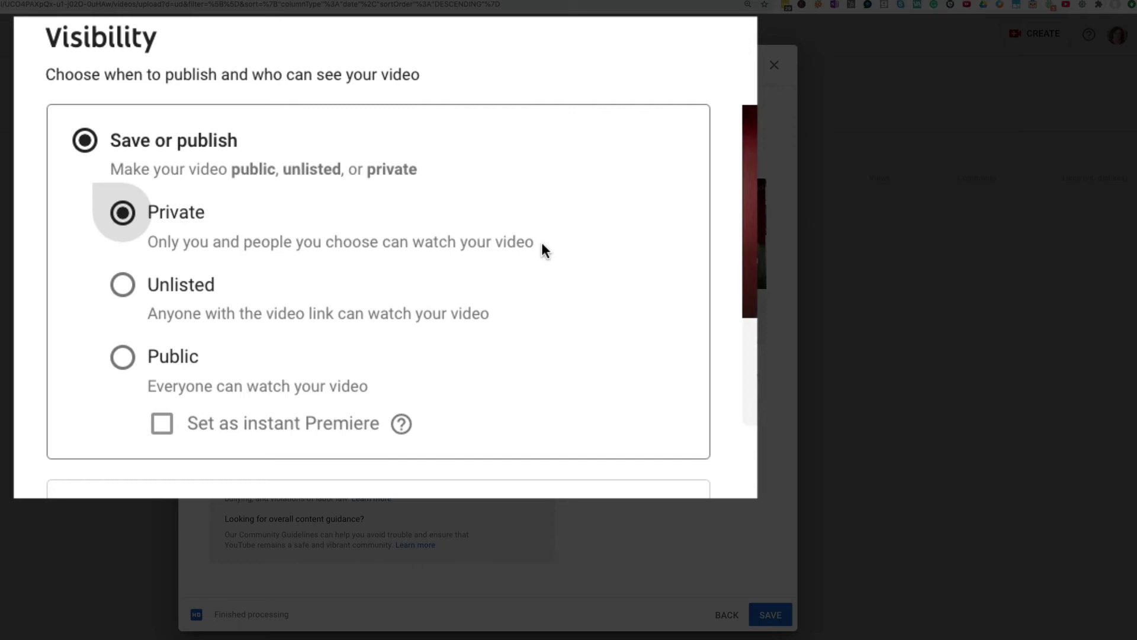
{"action": "left_click", "coordinate": [121, 286]}
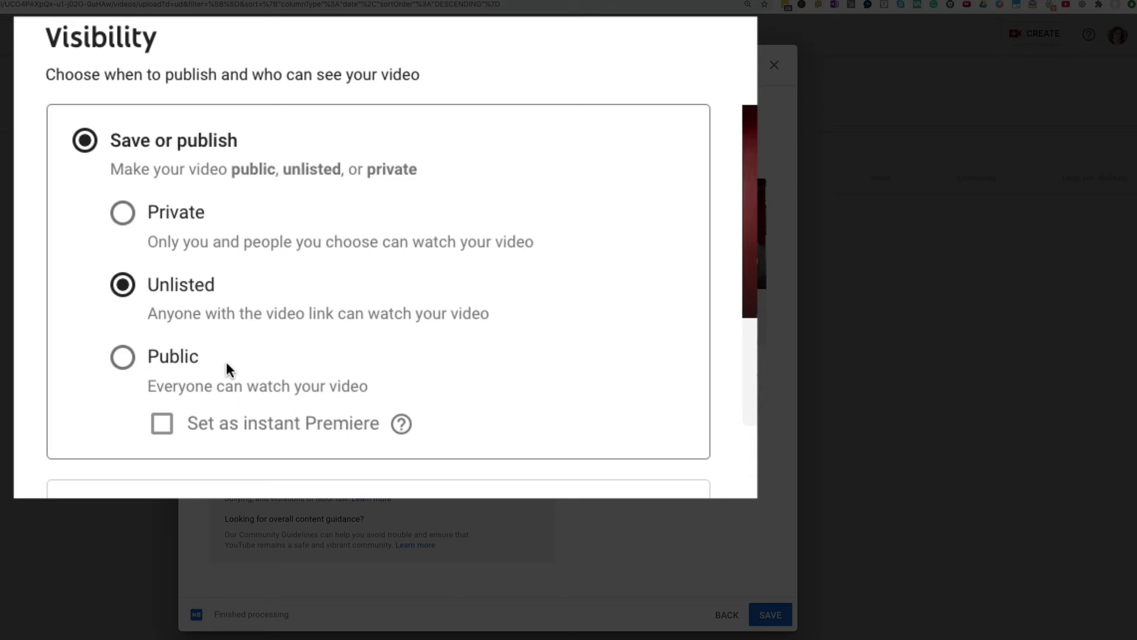
{"action": "left_click", "coordinate": [123, 358]}
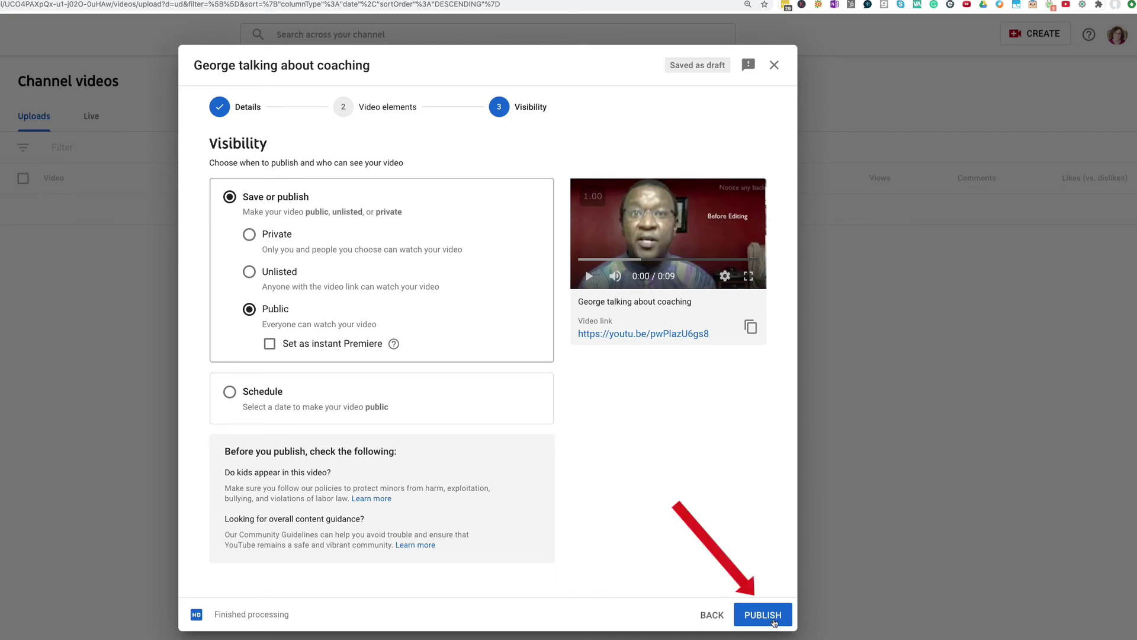
- Publish the video and copy its share link
{"action": "left_click", "coordinate": [773, 621]}
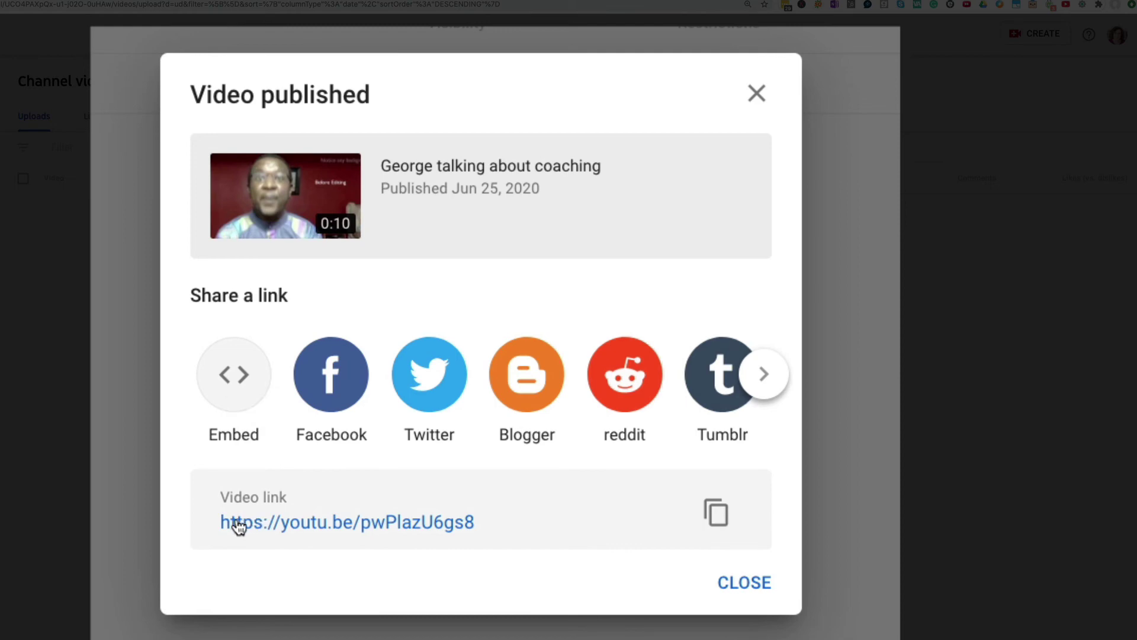
{"action": "left_click", "coordinate": [718, 524]}
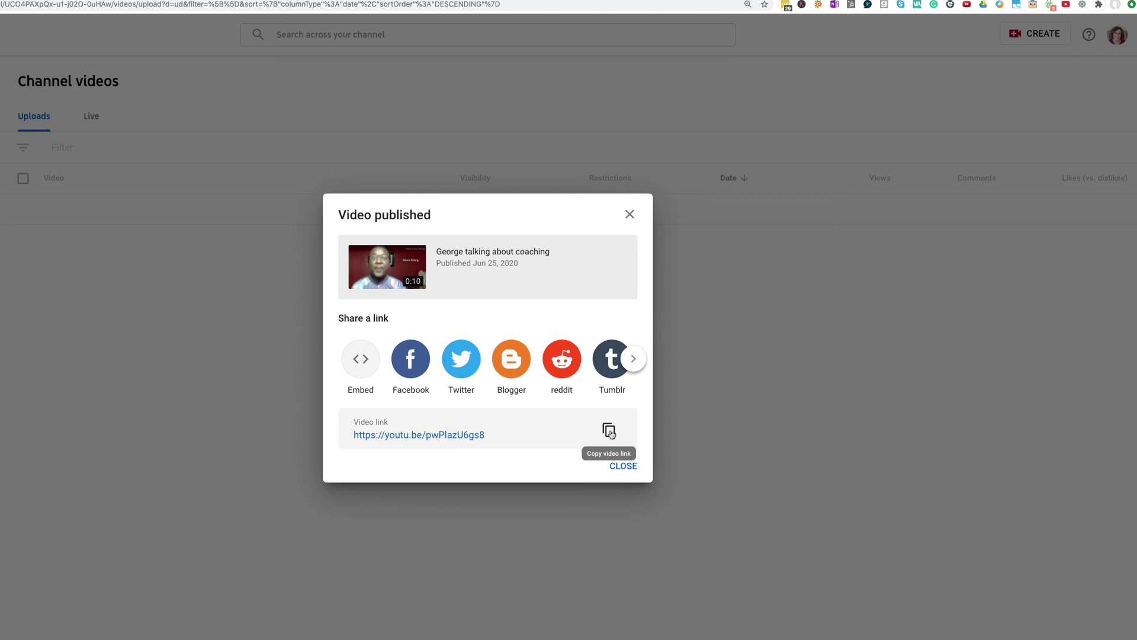
- Dismiss the Video published confirmation and the video details tip
{"action": "left_click", "coordinate": [623, 465]}
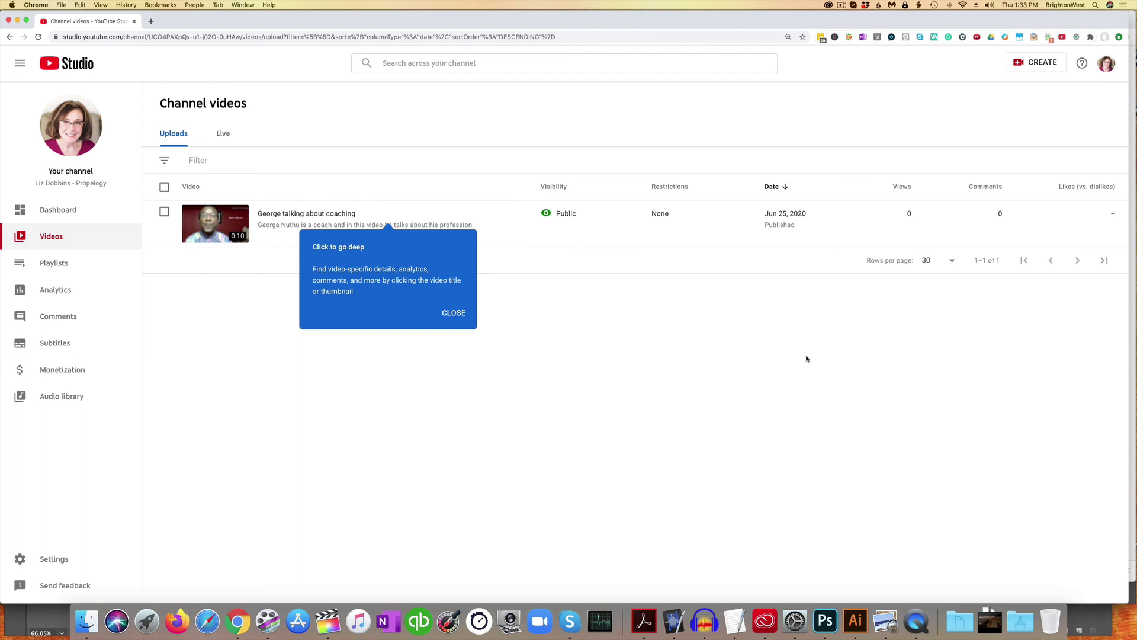
{"action": "left_click", "coordinate": [455, 313]}
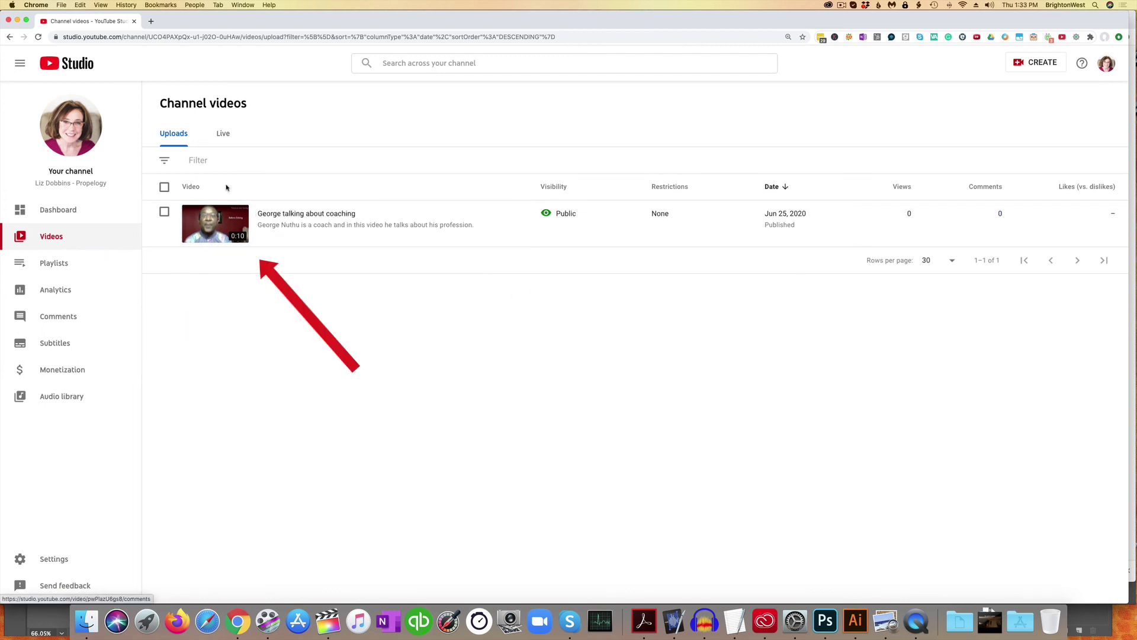
{"action": "mouse_move", "coordinate": [249, 230]}
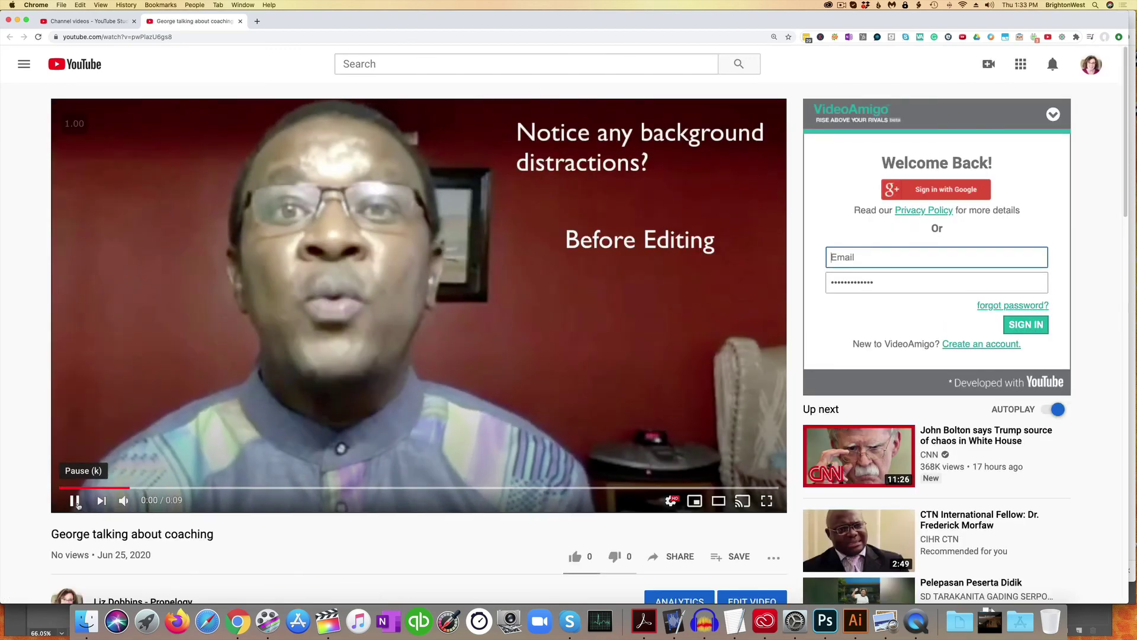
- Pause the coaching video about one second into playback
{"action": "left_click", "coordinate": [75, 502]}
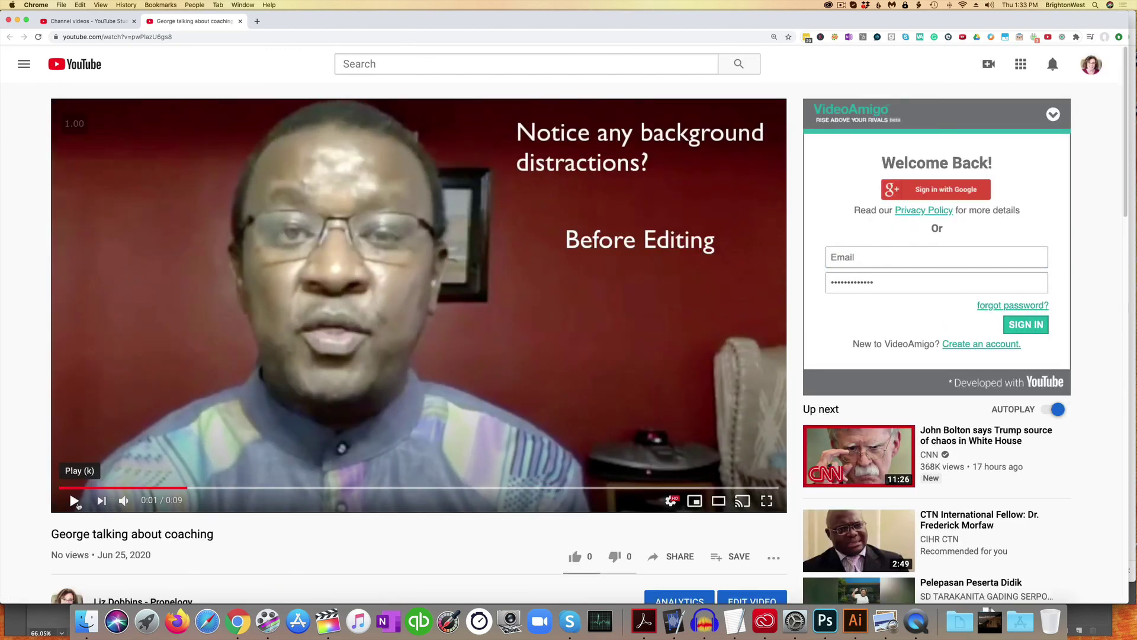